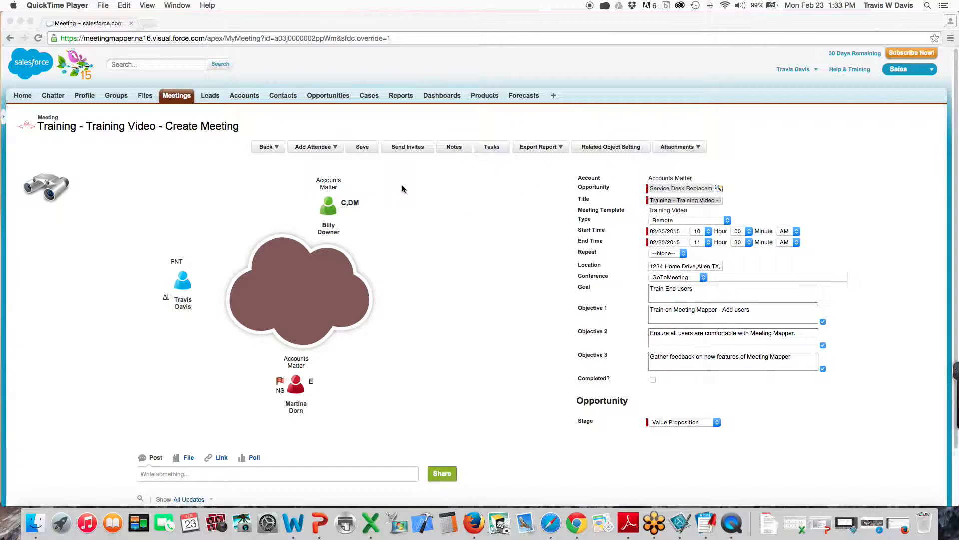
Bring the Training Video meeting forward and open its Meeting Notes popup
left_click(453, 148)
left_click(454, 148)
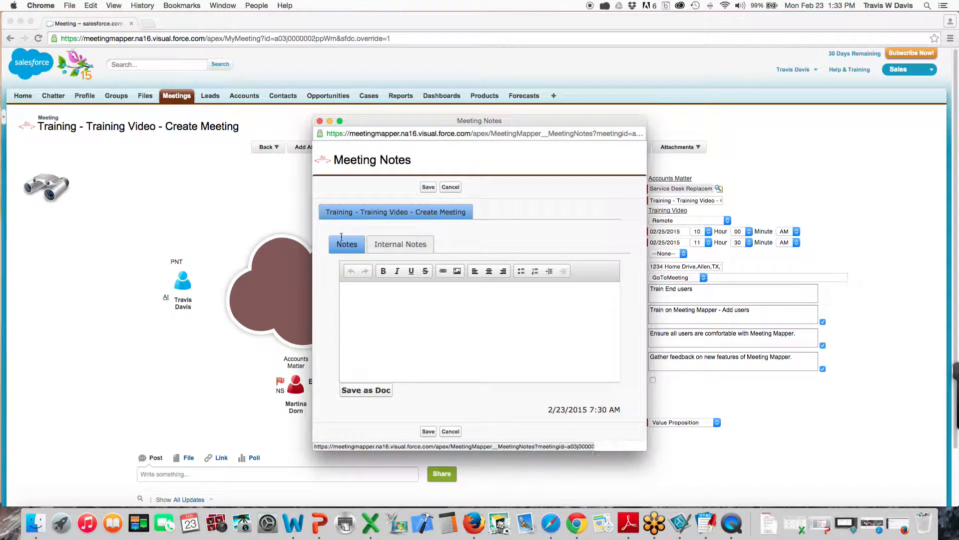
Paste the meeting-templates notes into the Notes tab, save them, and close the popup
left_click(395, 244)
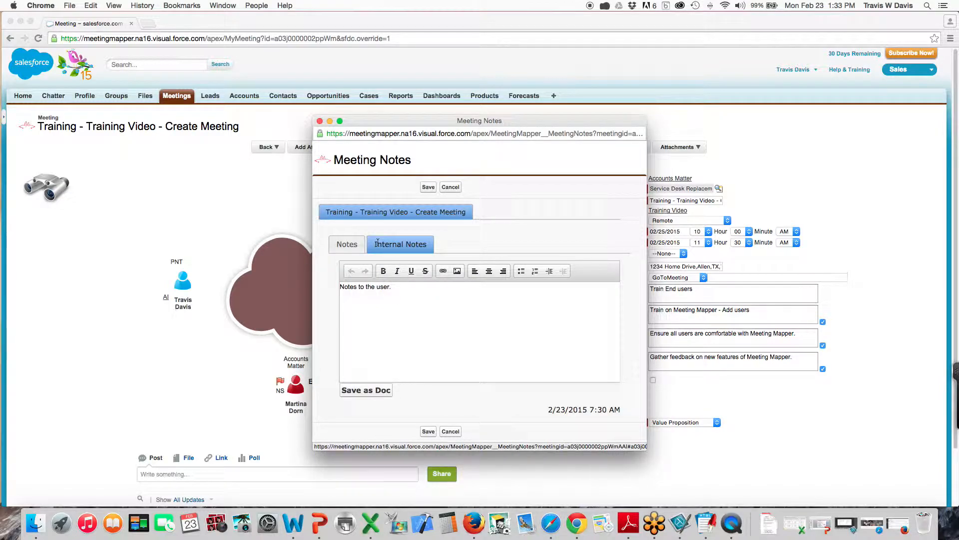
left_click(351, 245)
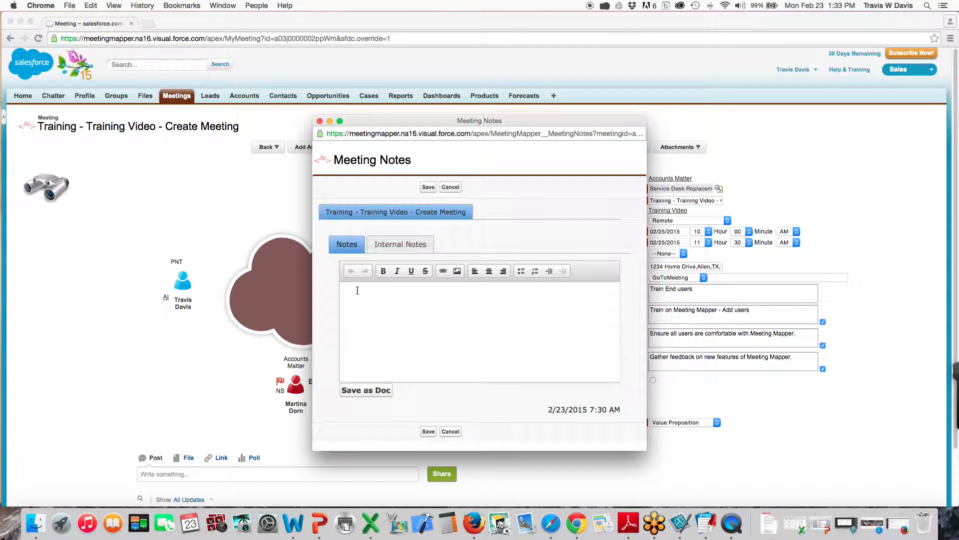
type("The power of Meeting Templates you can create templates for any type of meetings. From project too internal meetings, the templates give you the power to gather the information you need to be successful.  Just think of the possibilities with Meeting Mapper.  Decisions")
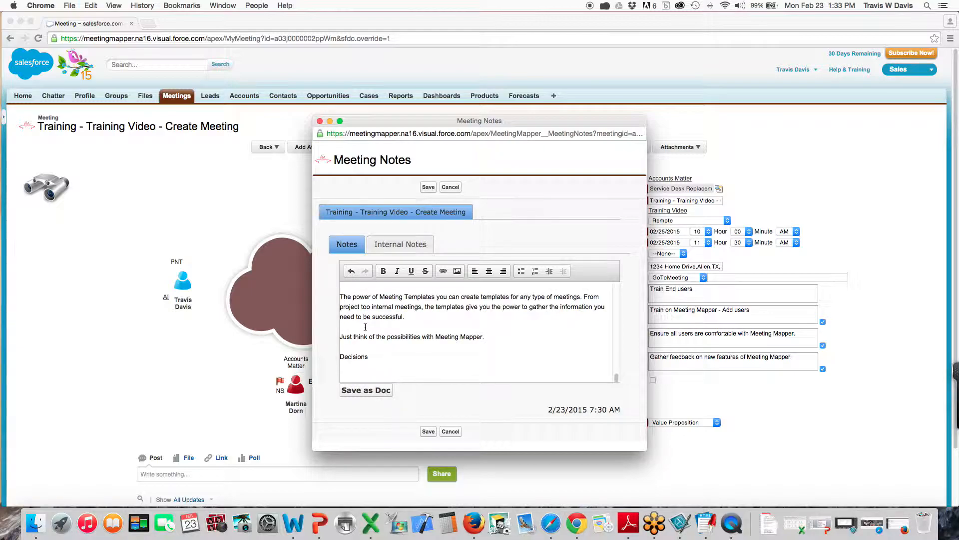
left_click_drag(617, 377, 618, 289)
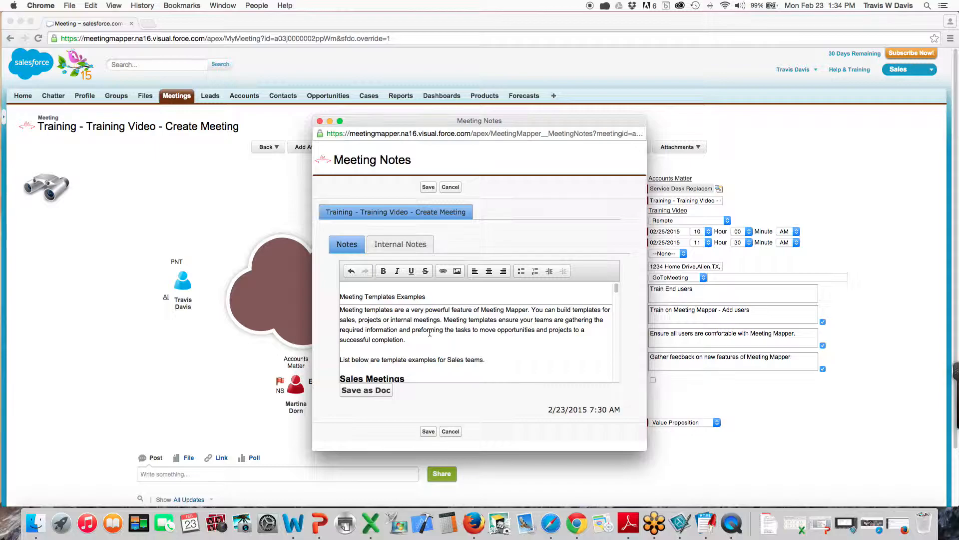
left_click(389, 252)
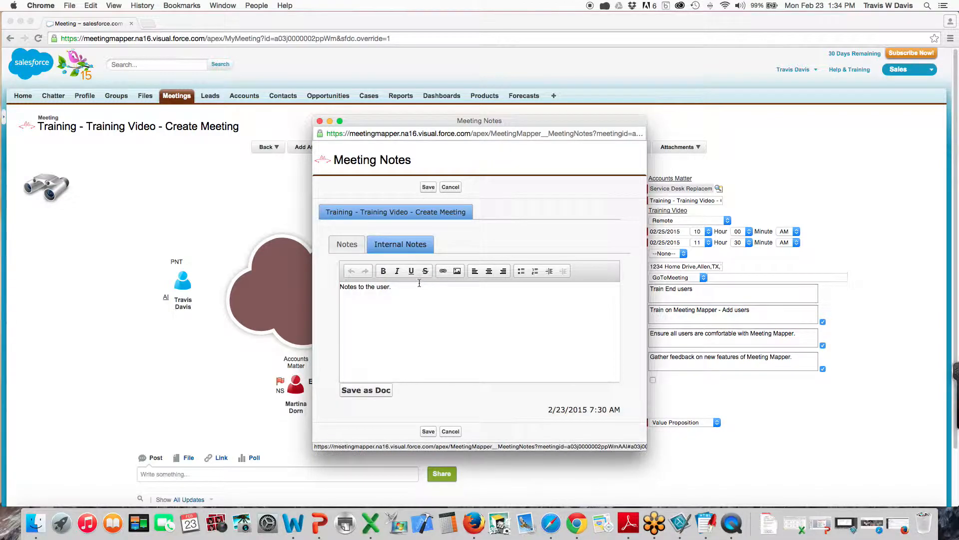
left_click(428, 187)
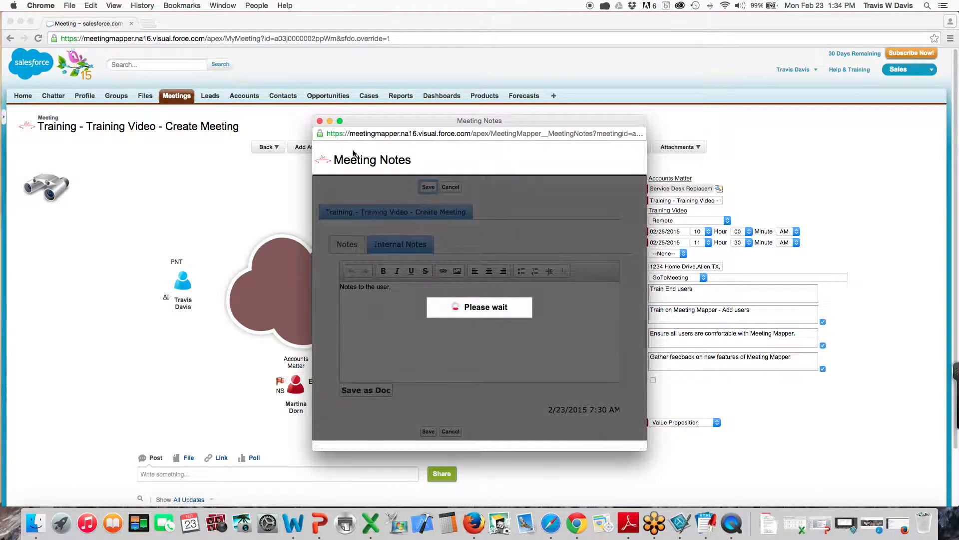
left_click(320, 121)
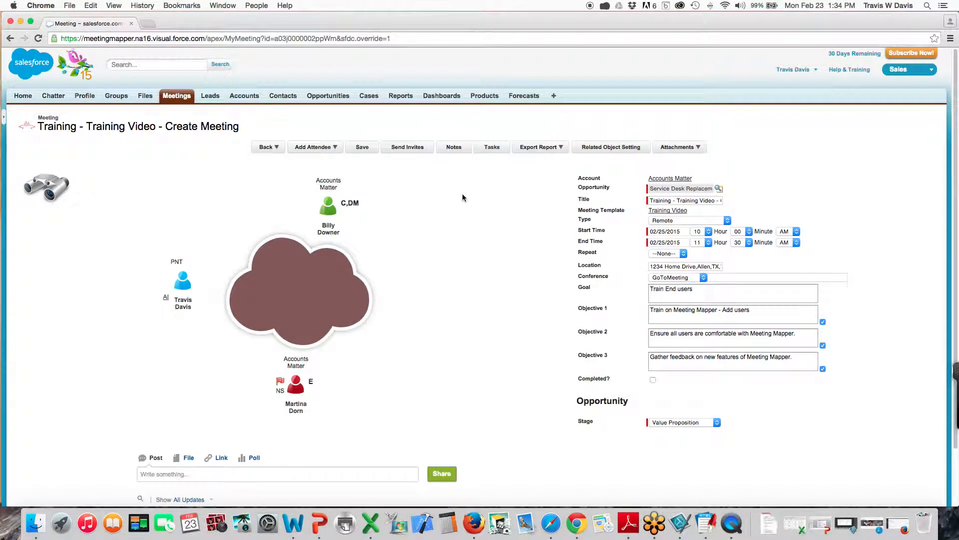
Open the Meeting Tasks page listing the In Progress 'Get pricing.' action item
left_click(493, 148)
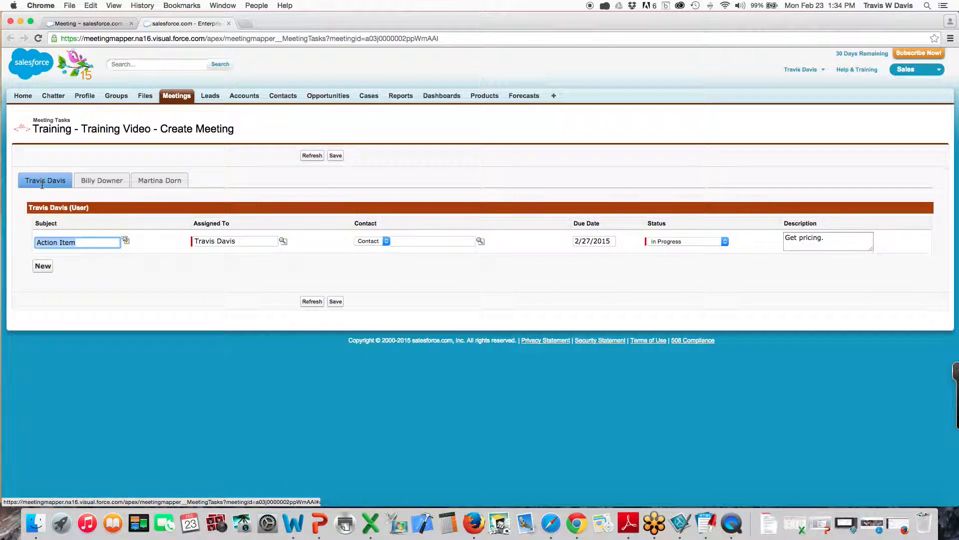
Set the Action Item task status to Waiting on someone else
left_click(74, 242)
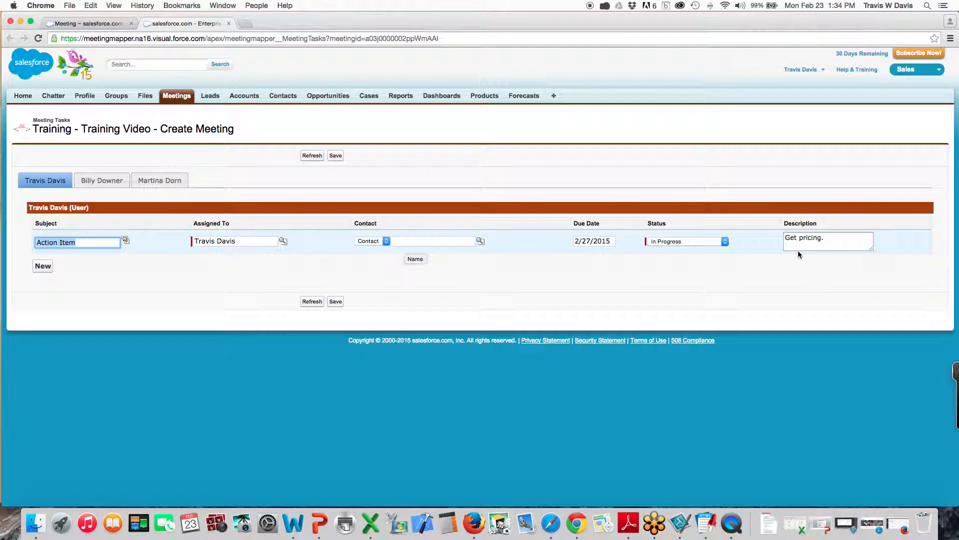
left_click(724, 242)
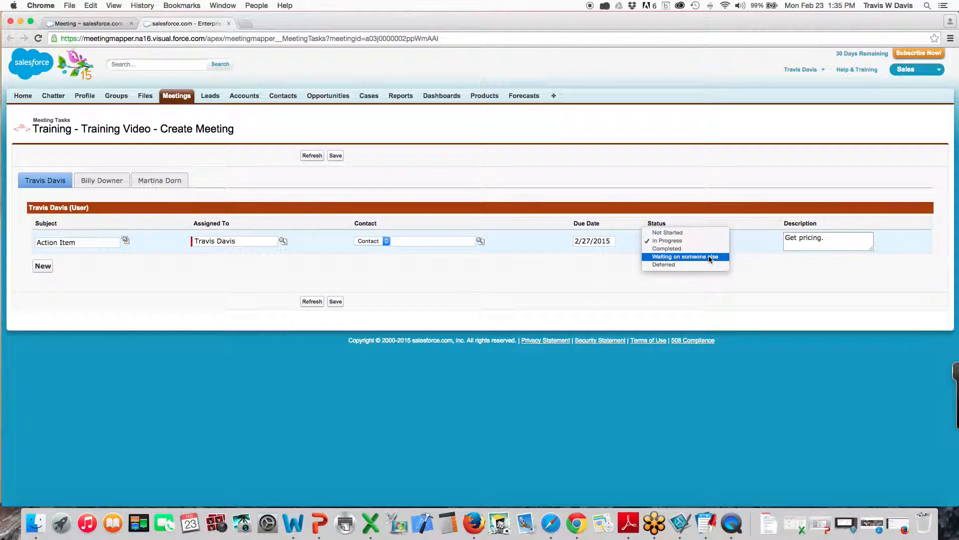
left_click(708, 256)
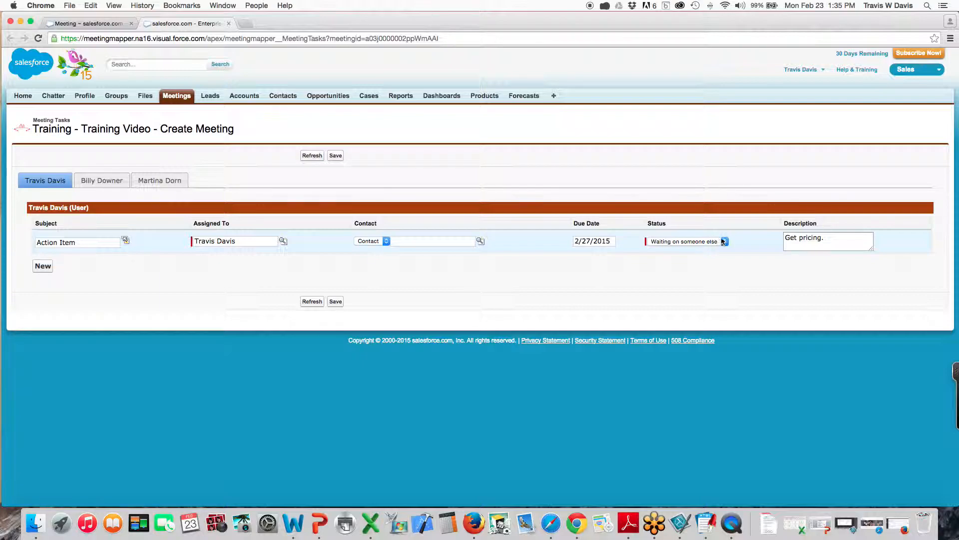
Mark the contact's Next Step task Completed, save, and return to the meeting page
left_click(163, 180)
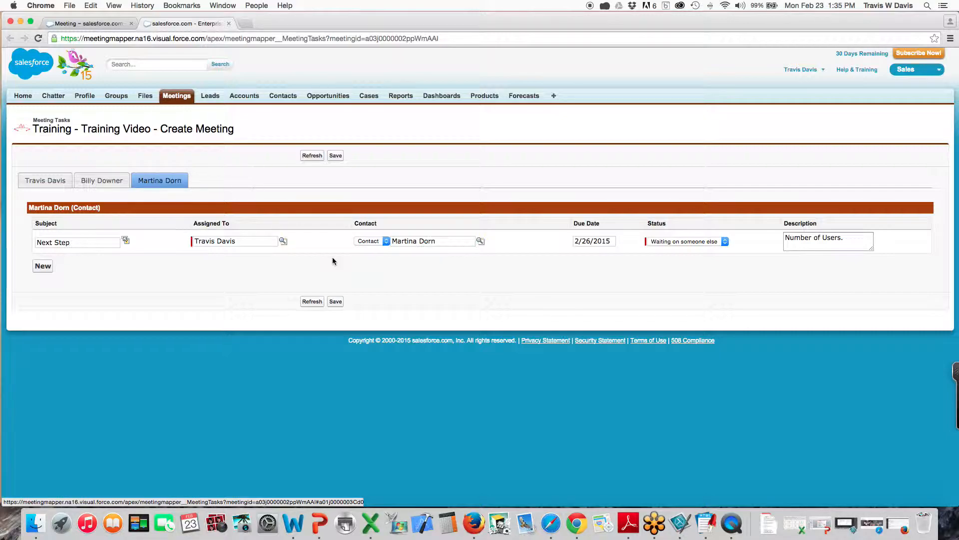
left_click(722, 242)
left_click(687, 232)
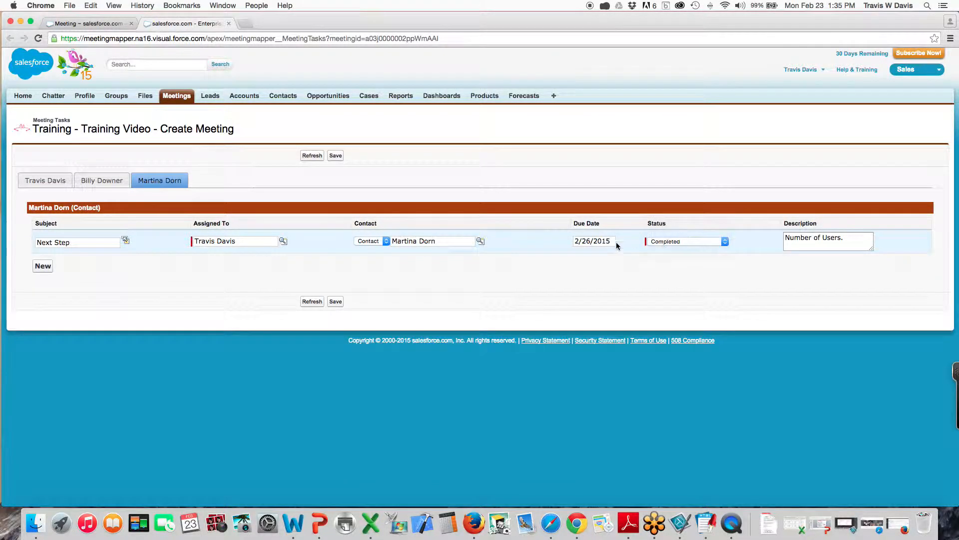
left_click(334, 302)
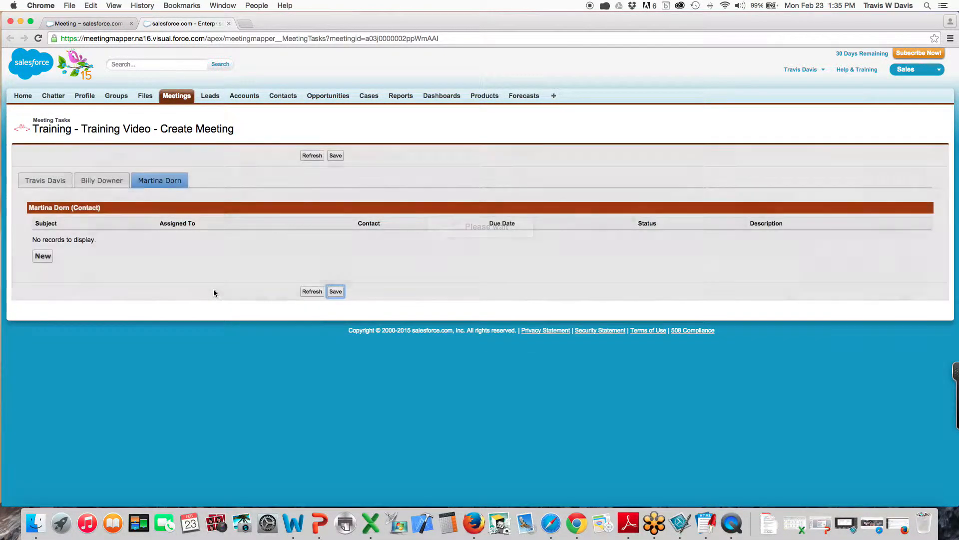
left_click(47, 182)
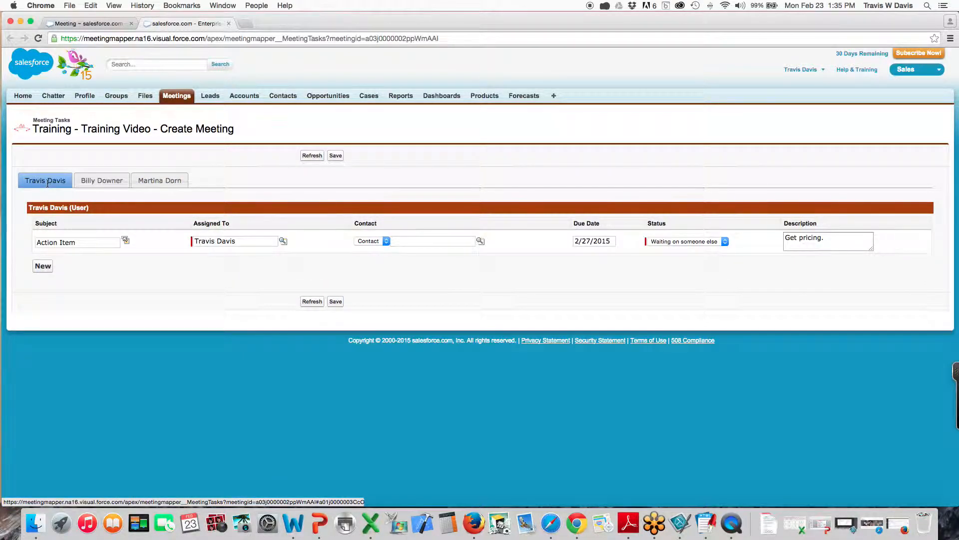
left_click(100, 26)
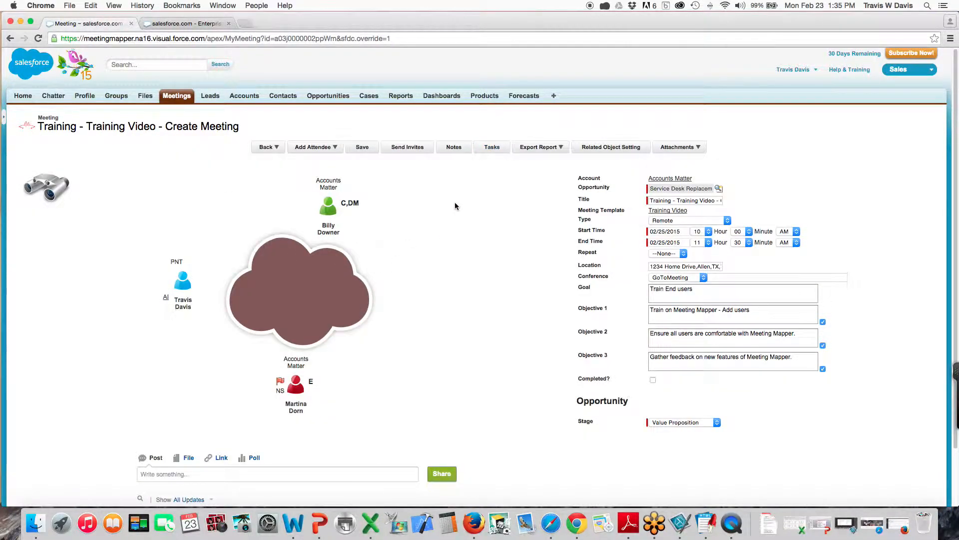
Add Close Date alongside Stage in the Choose Related to Fields popup and save
left_click(606, 149)
scroll(366, 334, "down", 3)
scroll(366, 335, "down", 2)
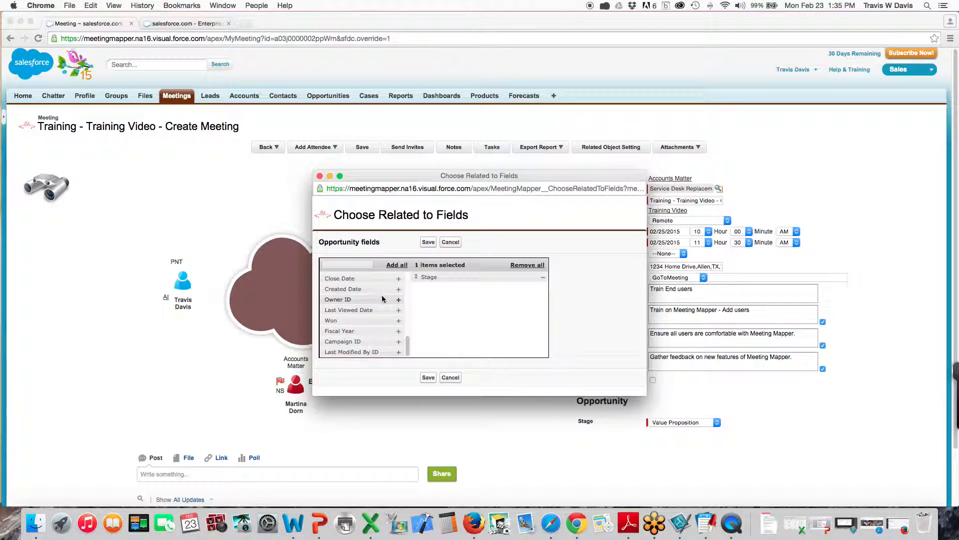
left_click(398, 279)
left_click(428, 242)
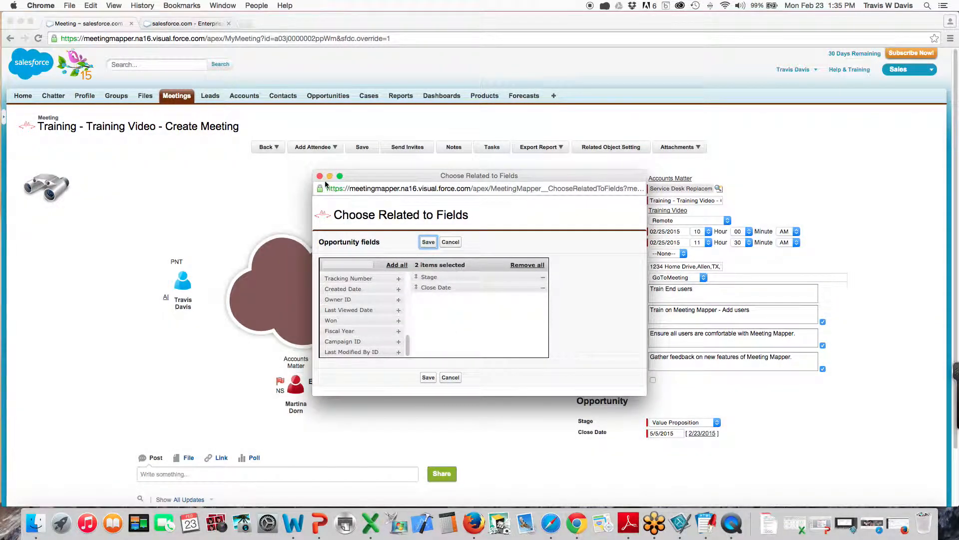
left_click(320, 176)
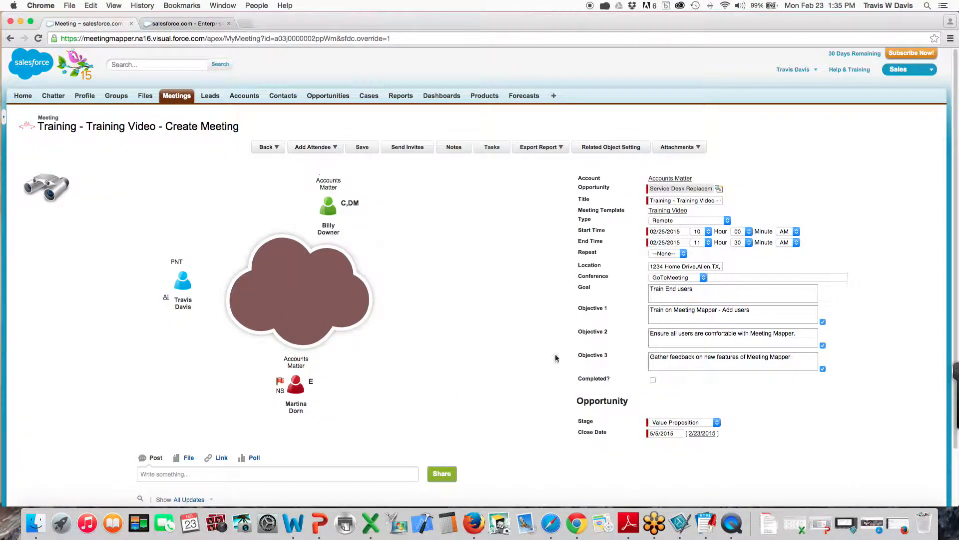
Change the opportunity Stage to Id. Decision Makers and pick April 30, 2015 as Close Date
left_click(716, 422)
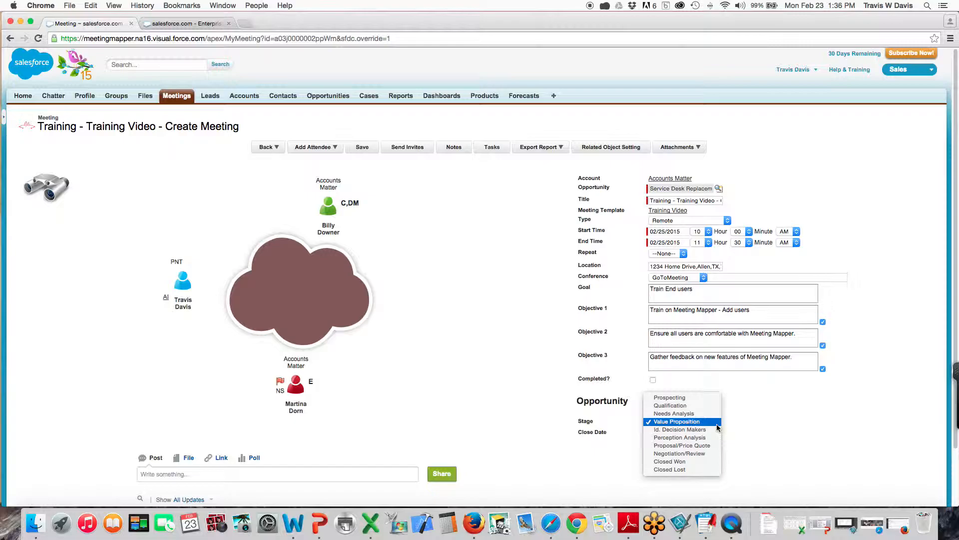
left_click(709, 430)
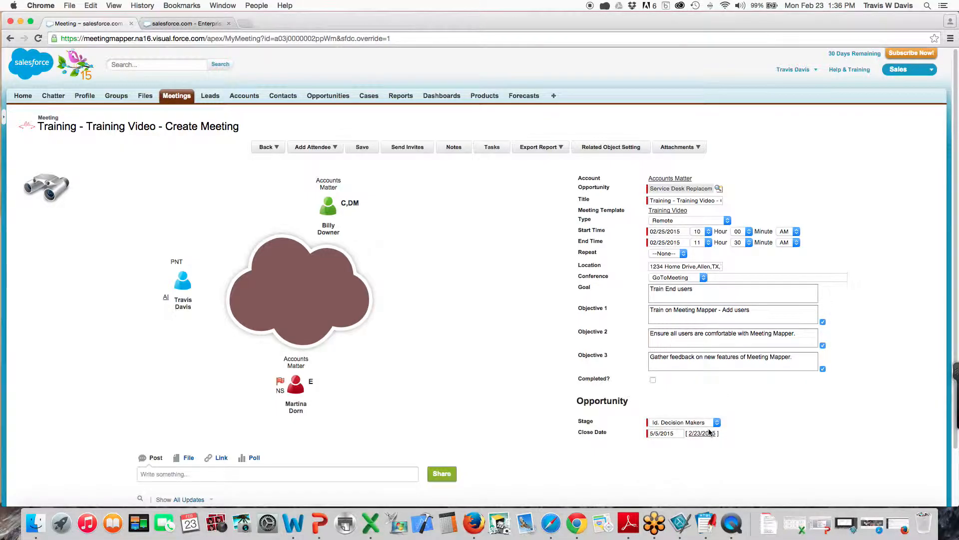
left_click(671, 433)
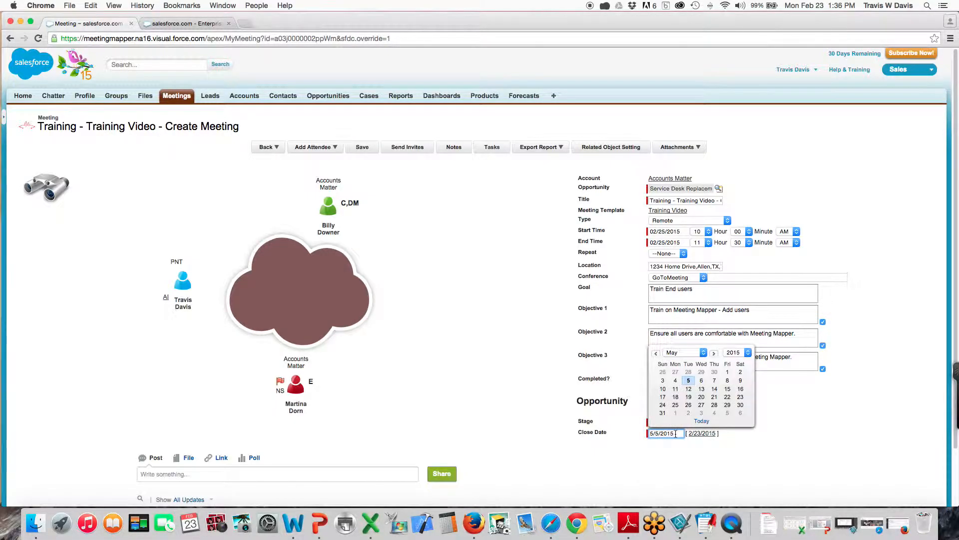
left_click(705, 354)
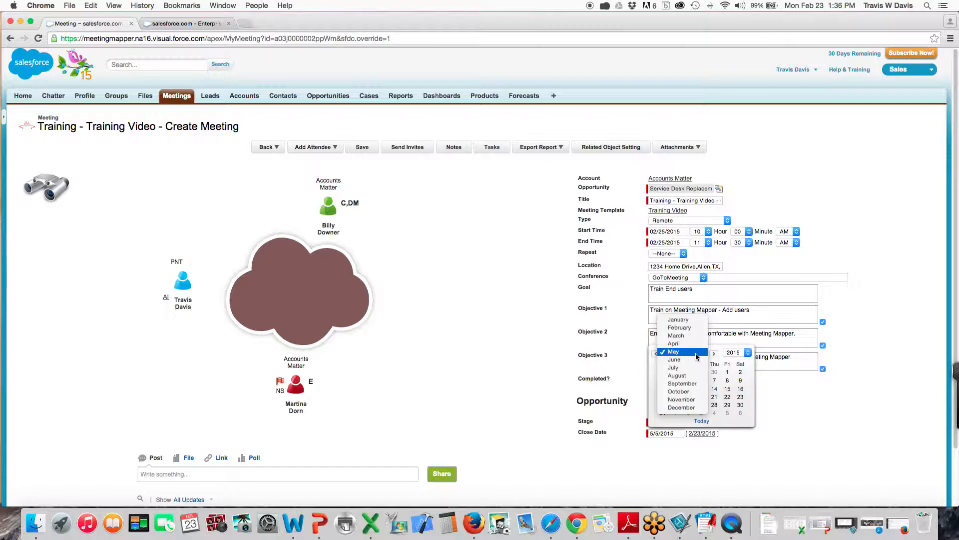
left_click(674, 344)
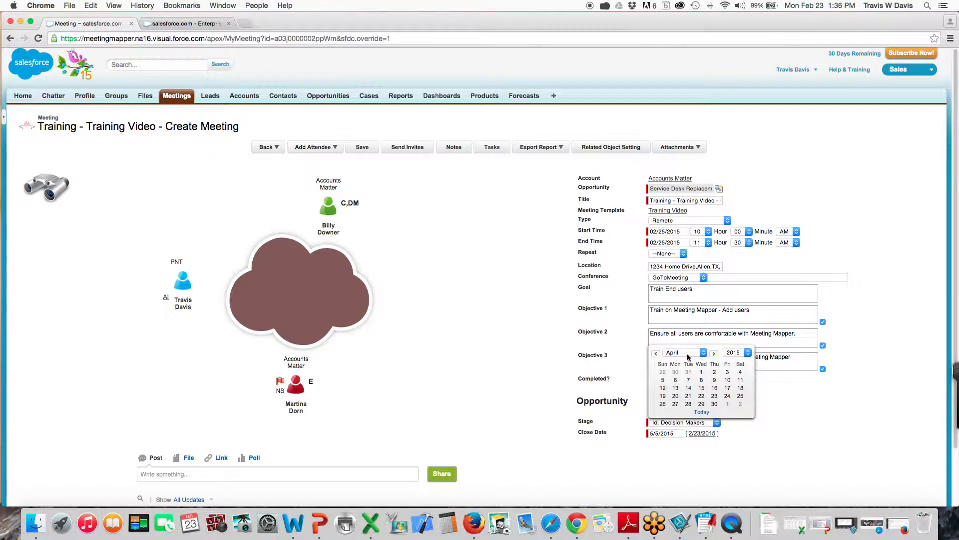
left_click(713, 404)
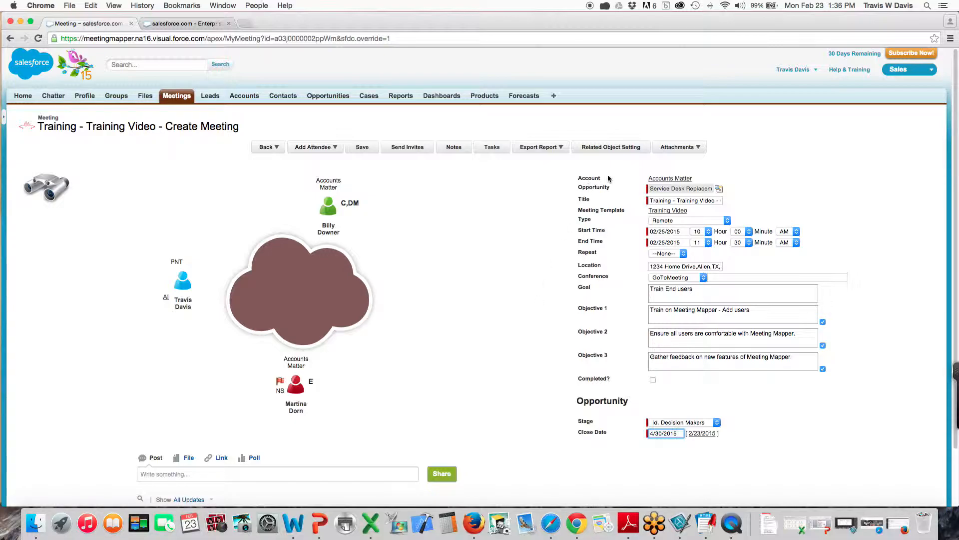
left_click(552, 199)
Upload SHAPES.png through Attach File and return to the meeting page
left_click(680, 151)
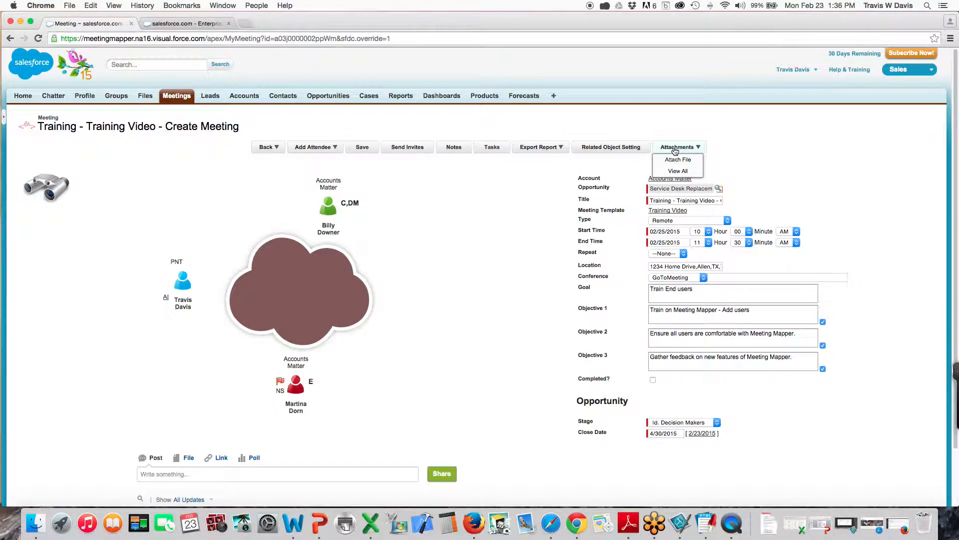
left_click(678, 158)
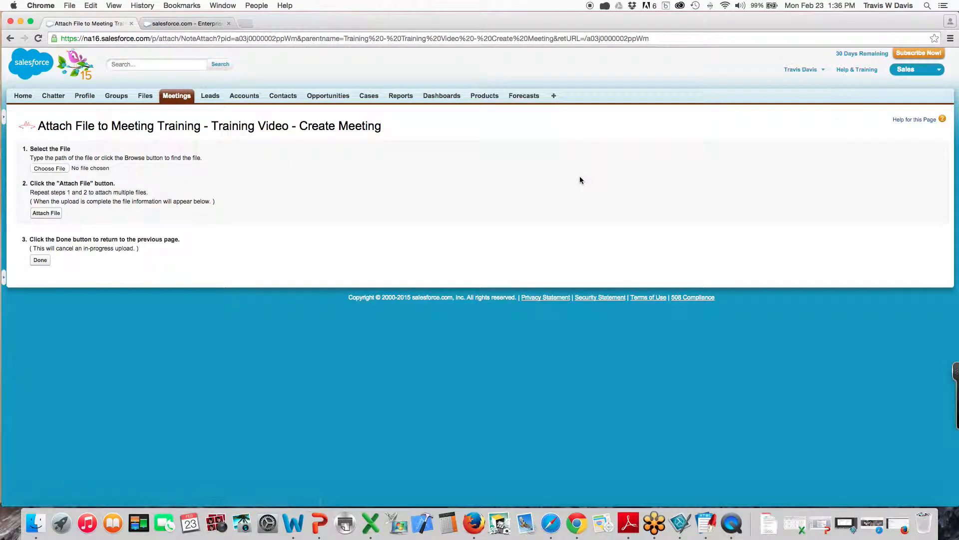
left_click(47, 170)
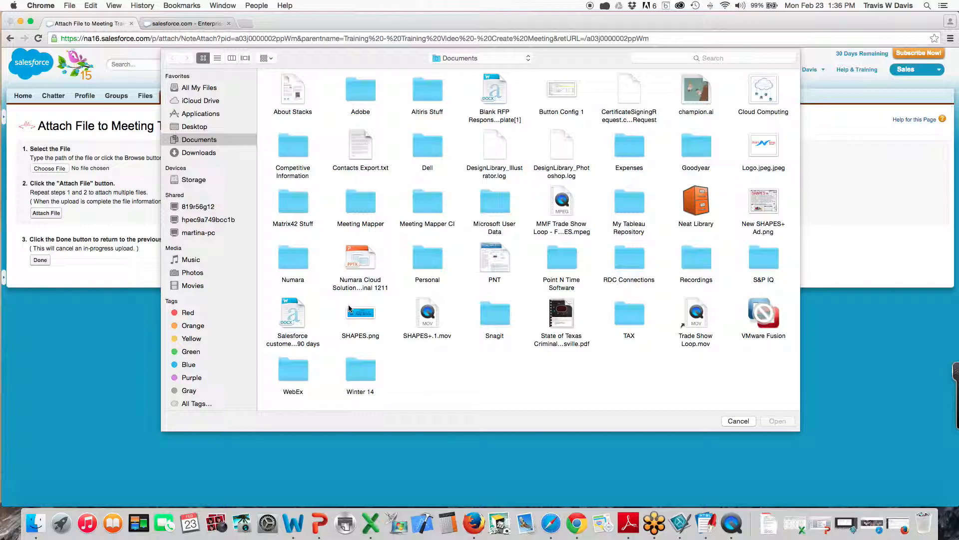
left_click(364, 312)
left_click(773, 422)
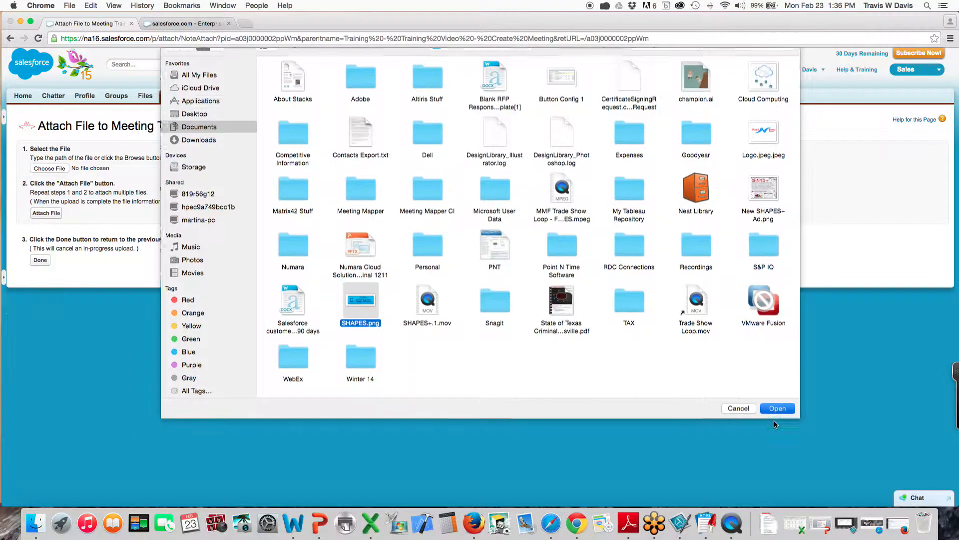
left_click(46, 214)
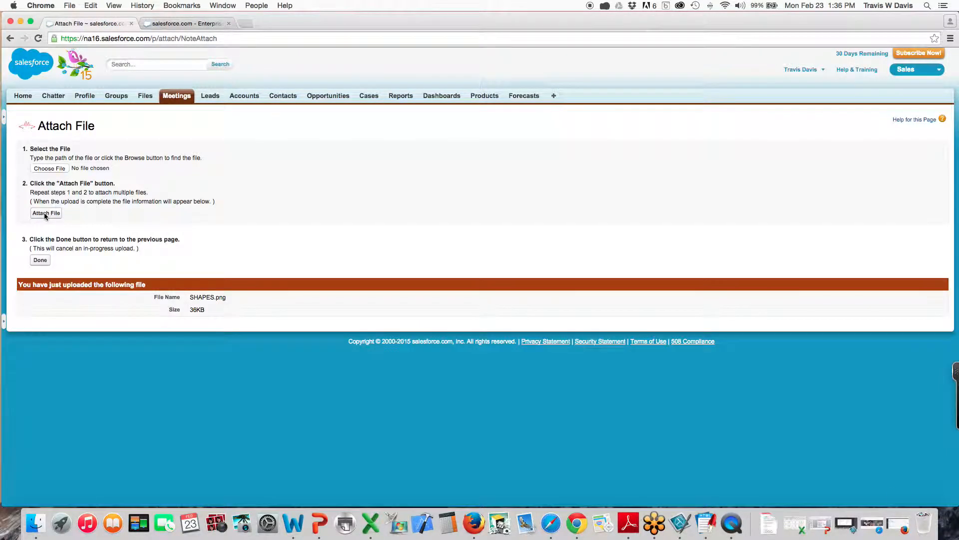
left_click(40, 261)
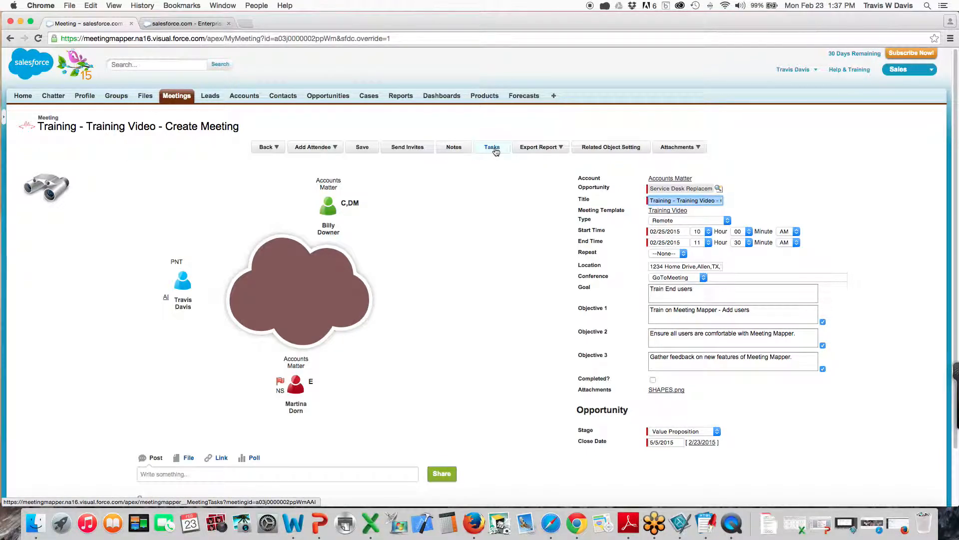
Check the February 2015 calendar for the Training Video, Next Step and Action Item events
left_click(166, 298)
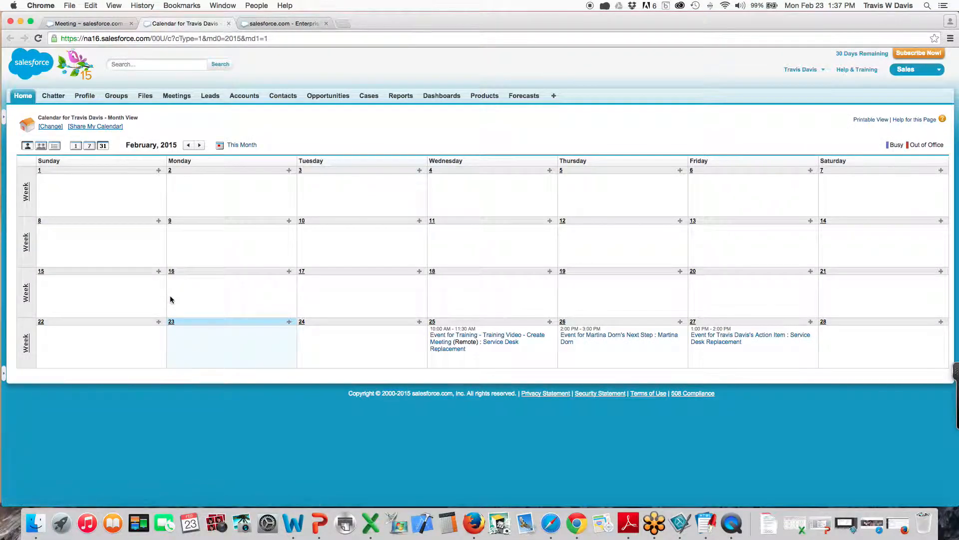
mouse_move(628, 343)
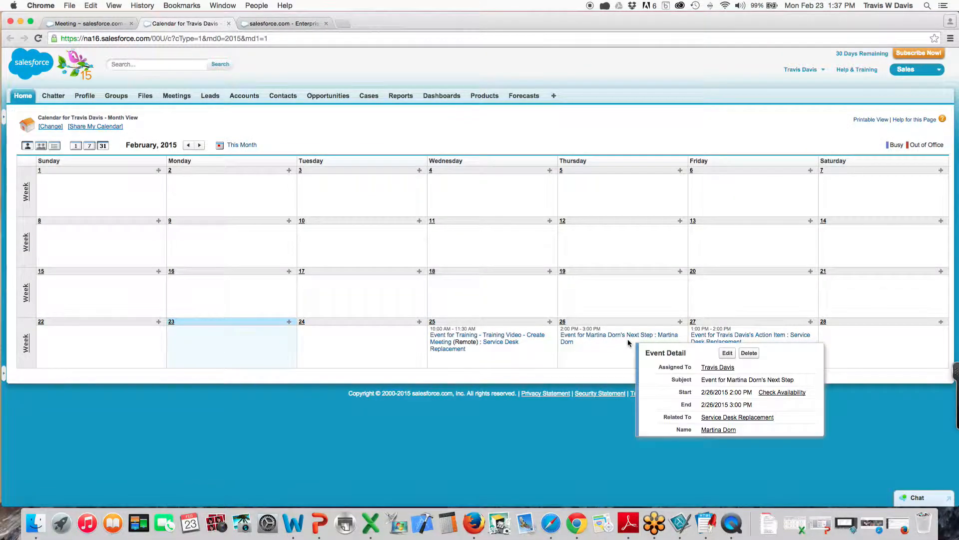
left_click(105, 24)
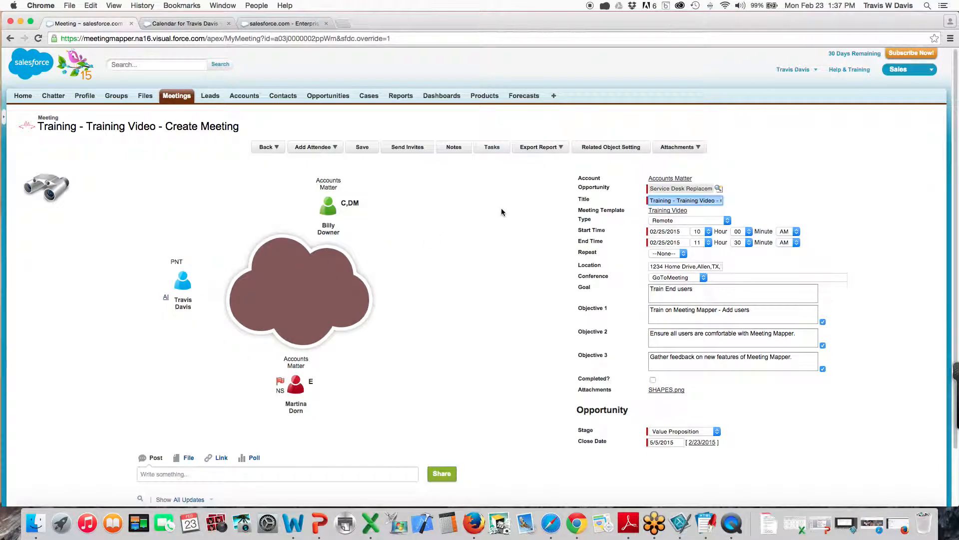